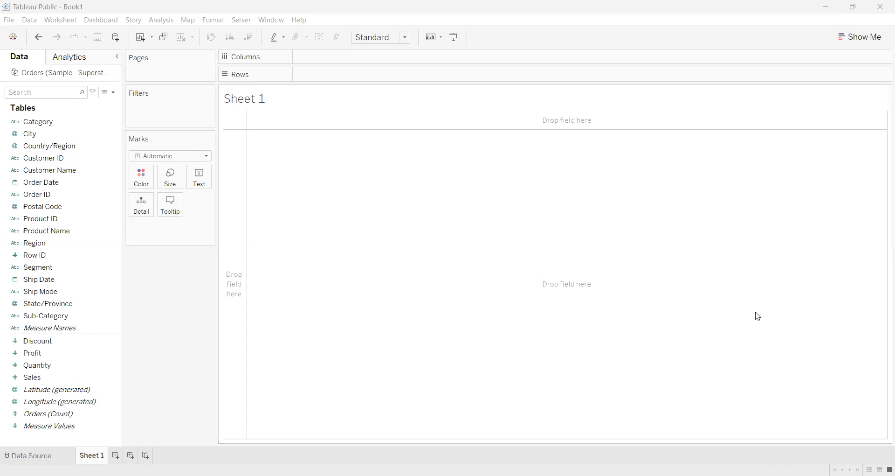
- Chart Sales by Sub-Category as horizontal bars, and swap rows and columns to make the bars vertical
drag(67, 320, 342, 79)
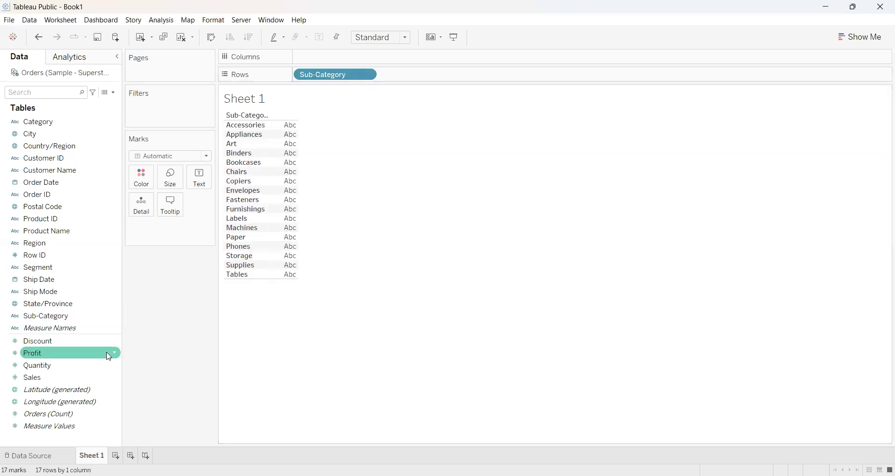
drag(59, 380, 293, 240)
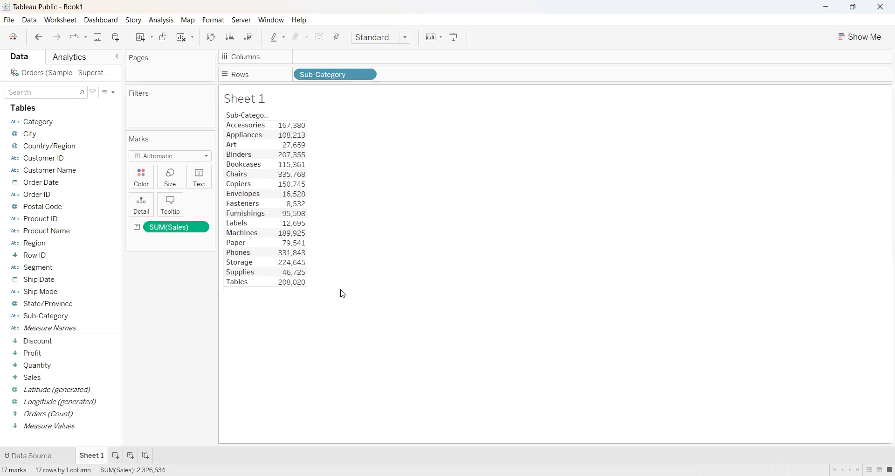
click(861, 37)
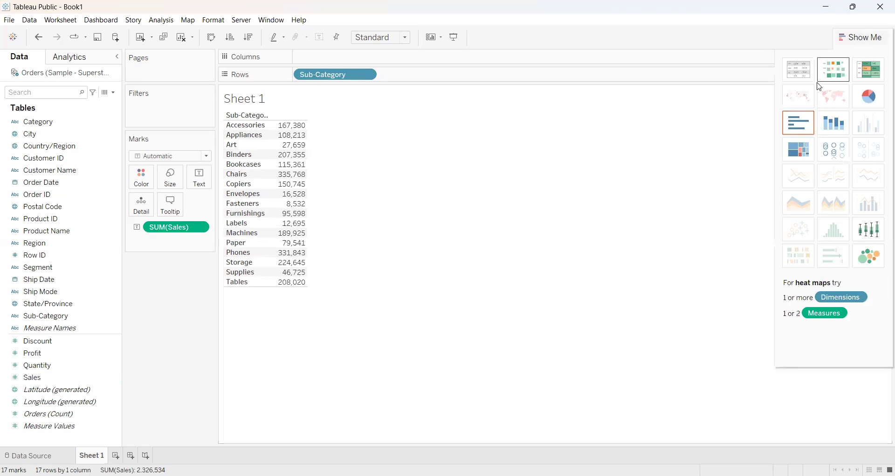
click(807, 123)
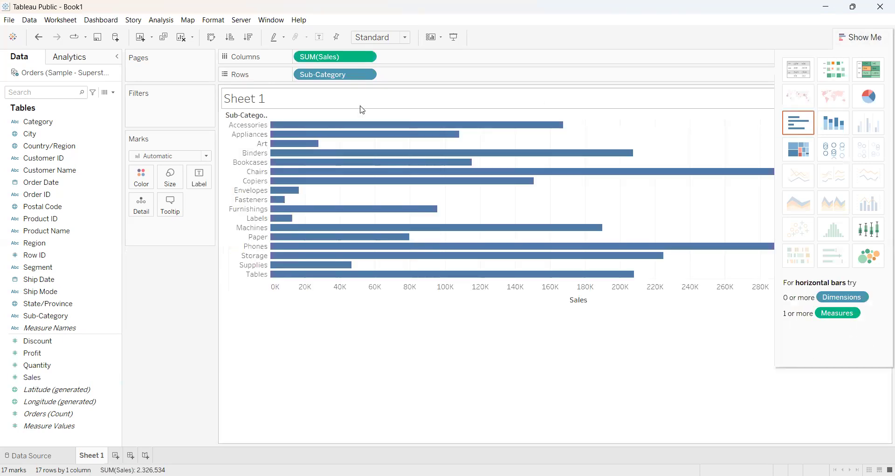
click(211, 39)
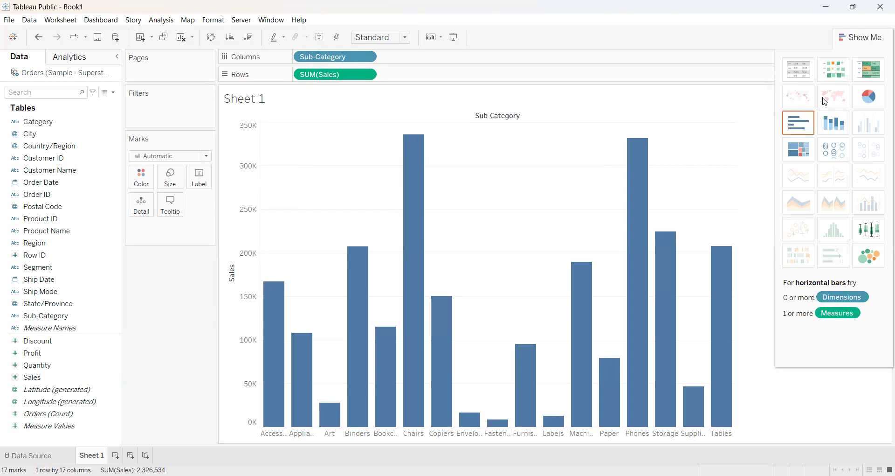
click(862, 40)
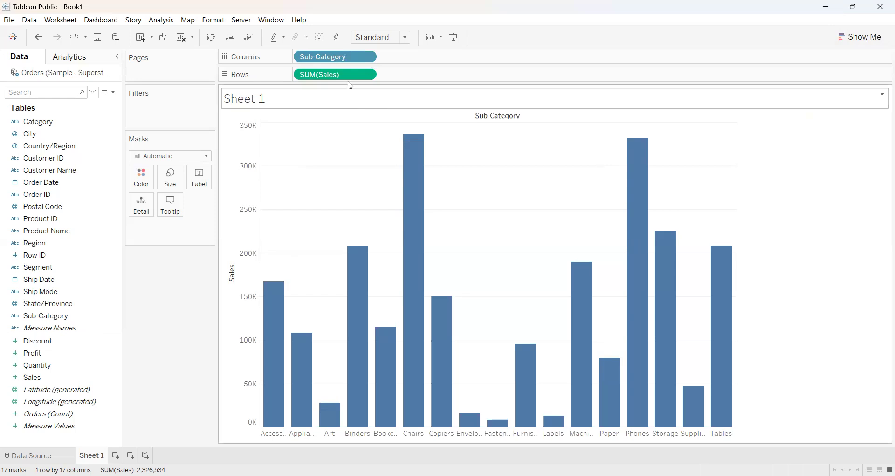
- Replace the Sales measure on Rows with Profit, and put Sales back in its place
drag(350, 75, 31, 360)
click(30, 360)
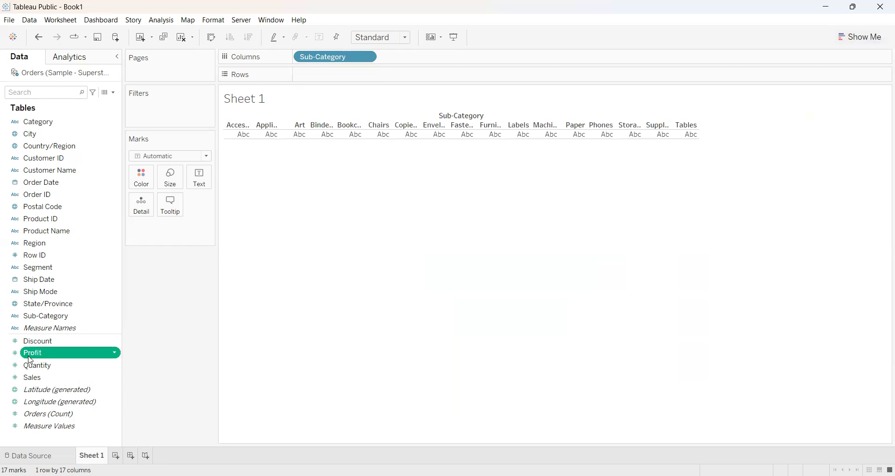
drag(314, 82, 314, 82)
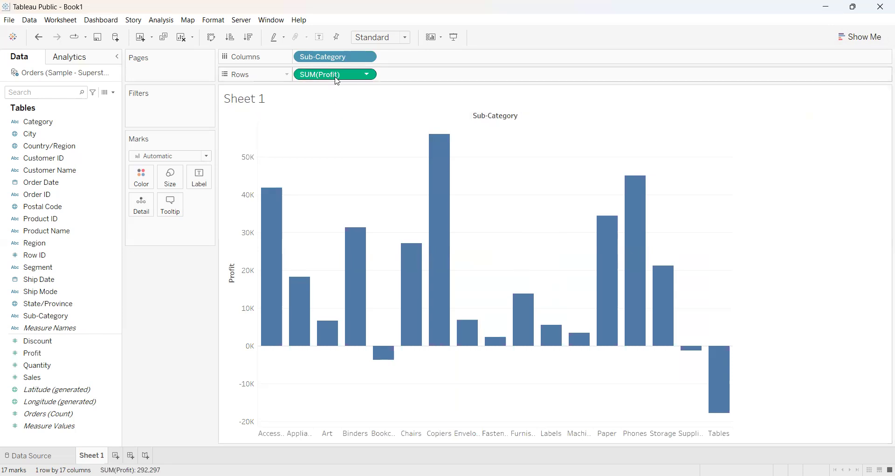
drag(232, 127, 47, 260)
drag(37, 380, 320, 77)
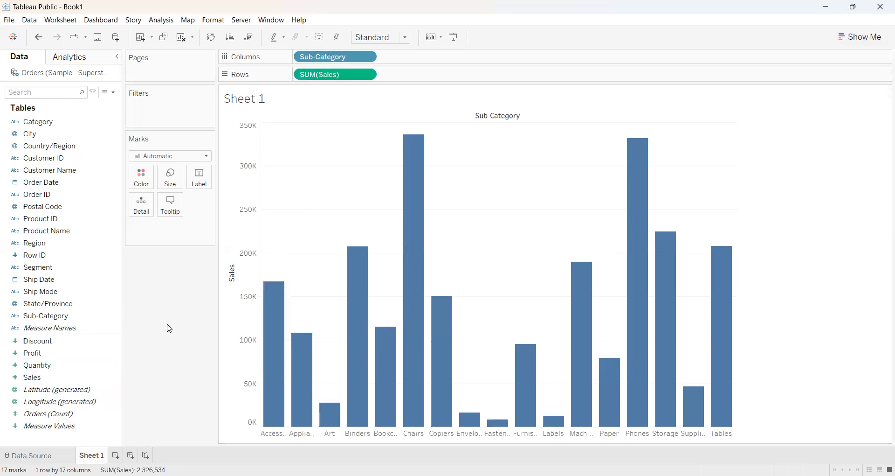
mouse_move(371, 258)
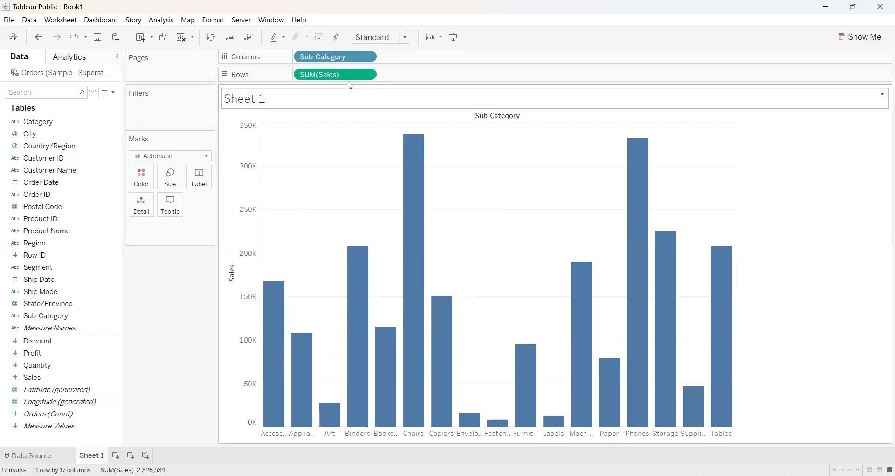
click(70, 242)
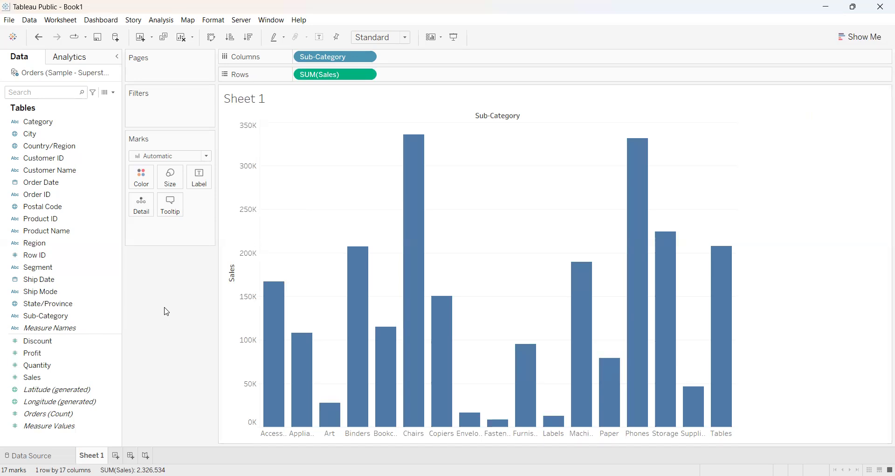
- Start a new parameter and name it sale/profit
click(113, 94)
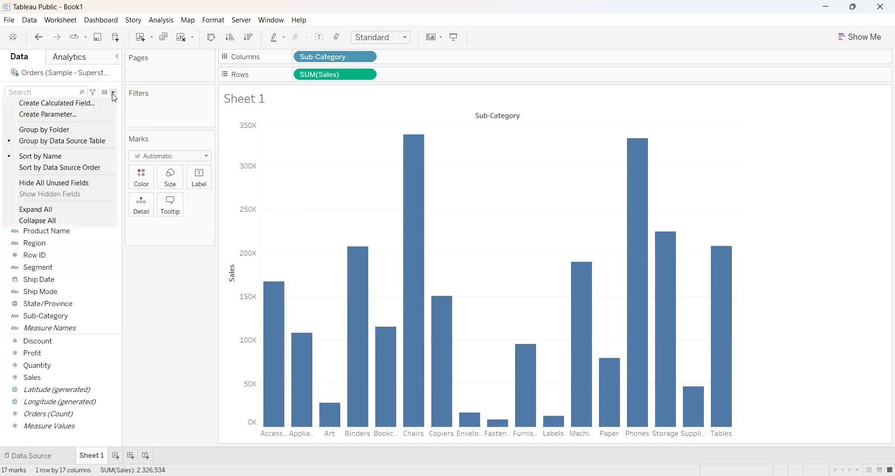
click(52, 115)
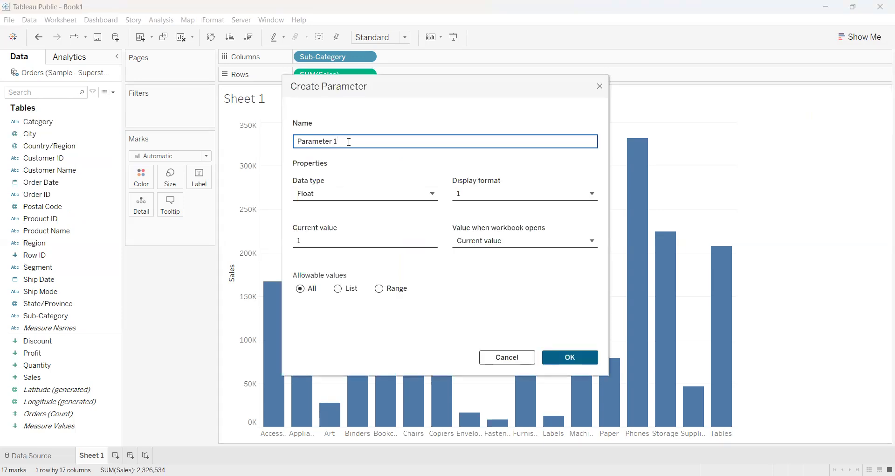
key(BackSpace)
key(BackSpace)
key(BackSpace)
key(BackSpace)
key(BackSpace)
key(BackSpace)
key(BackSpace)
key(BackSpace)
key(BackSpace)
key(BackSpace)
text(sale)
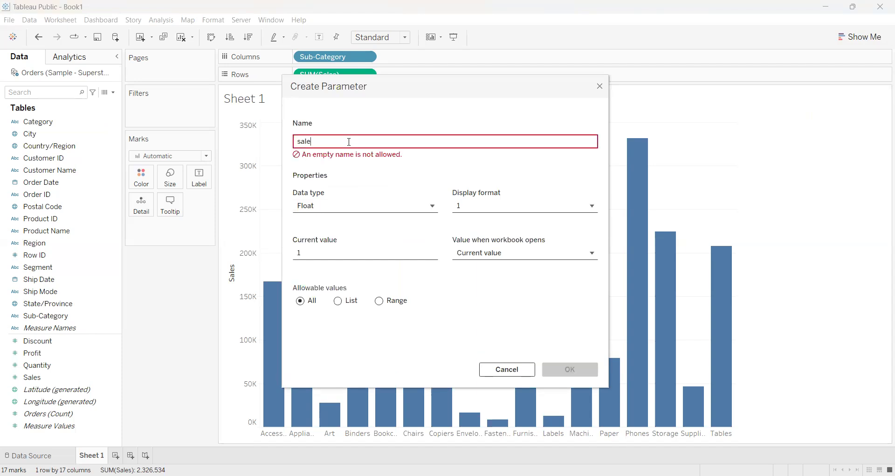
text(/profit)
- Set the parameter's data type to String and restrict its allowable values to a List
click(338, 196)
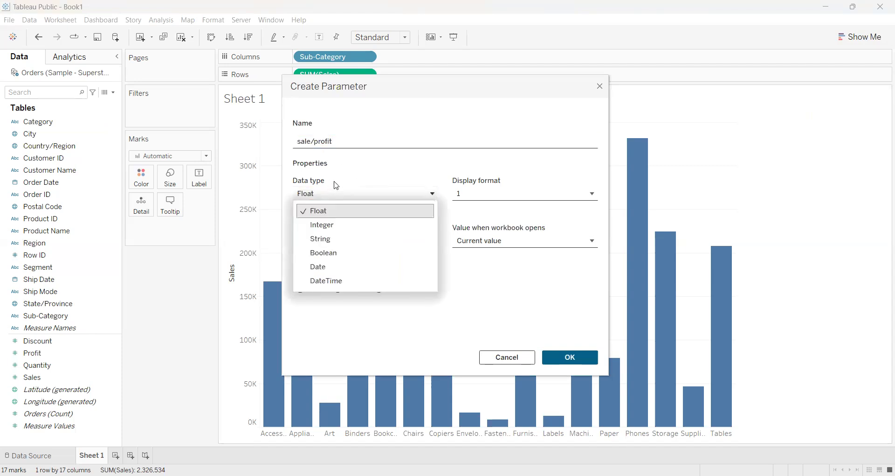
click(335, 187)
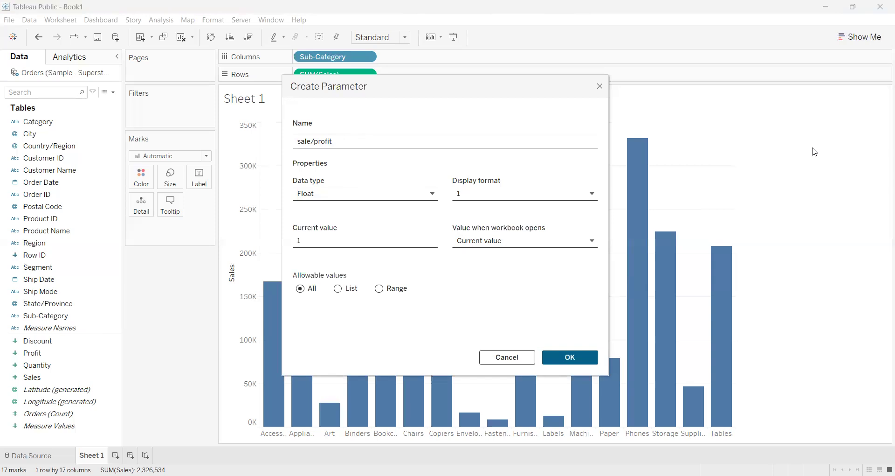
click(433, 197)
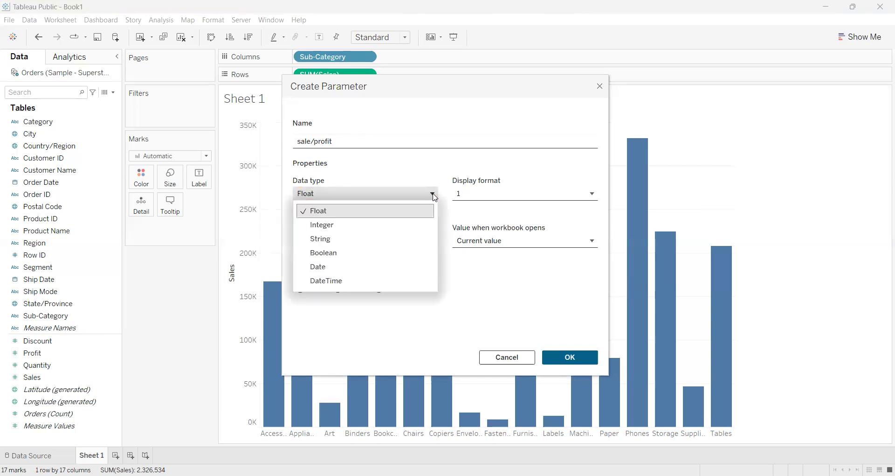
click(336, 240)
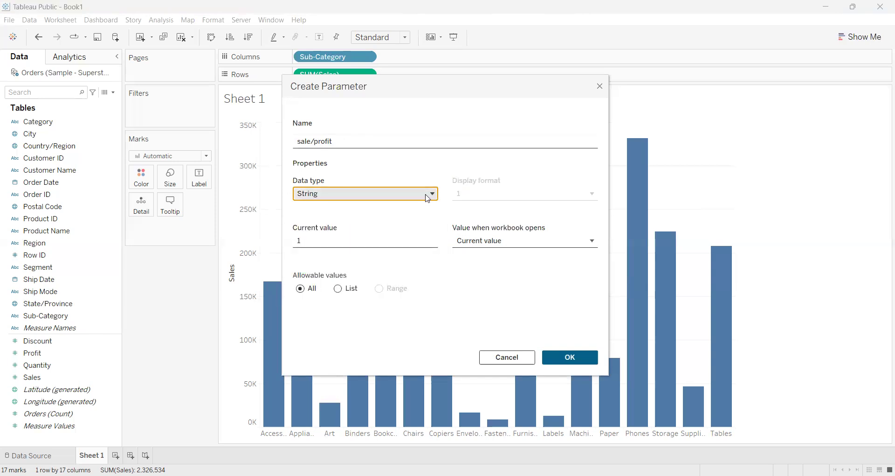
click(339, 289)
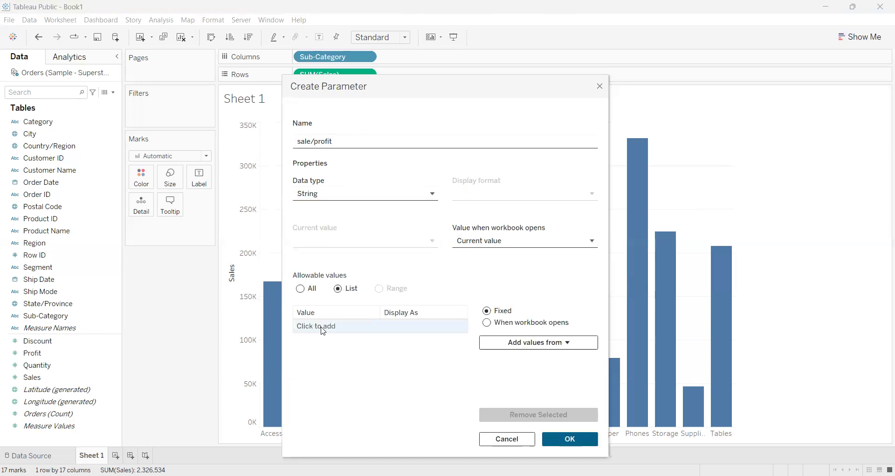
- Add Sales and Profit as the parameter's list values and create the parameter
click(324, 327)
text(Sales)
key(Return)
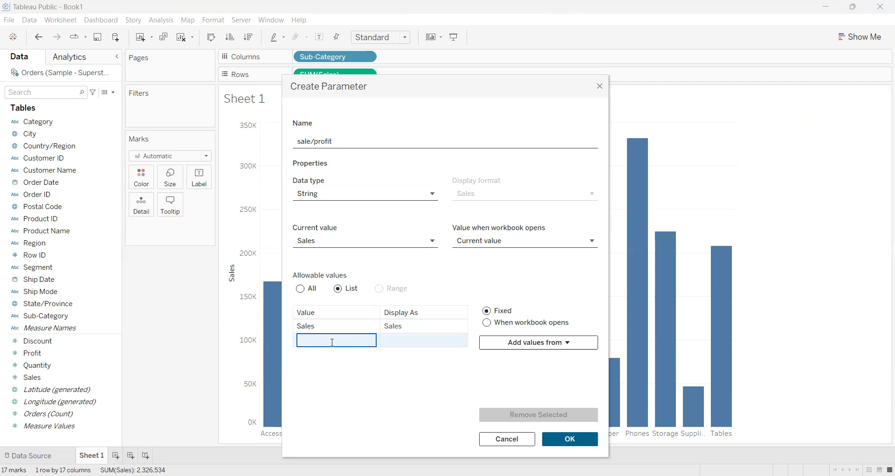
text(Profit)
key(Return)
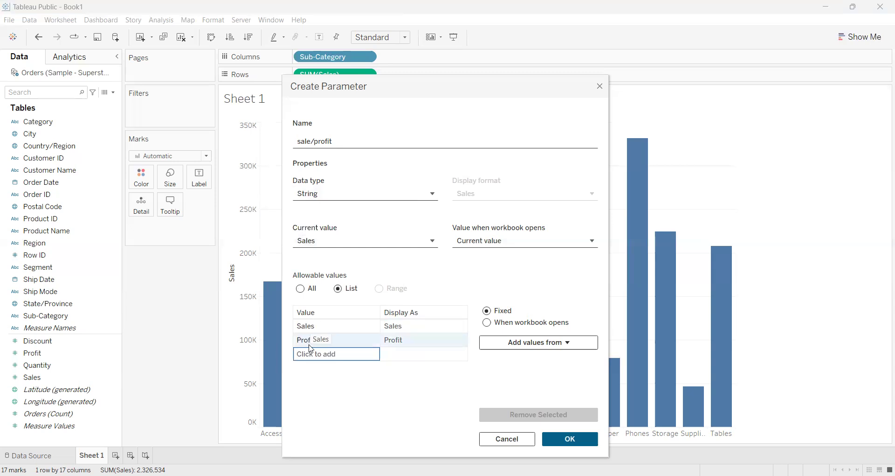
click(570, 439)
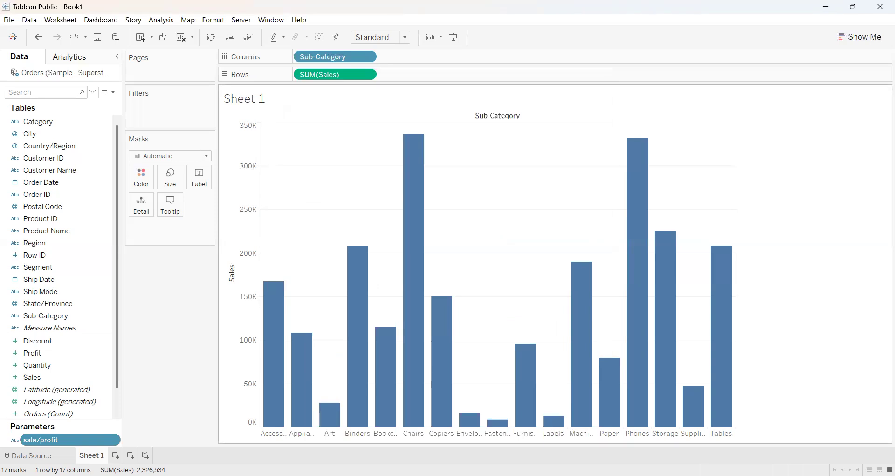
- Show the control for the sale/profit parameter on the sheet
click(114, 440)
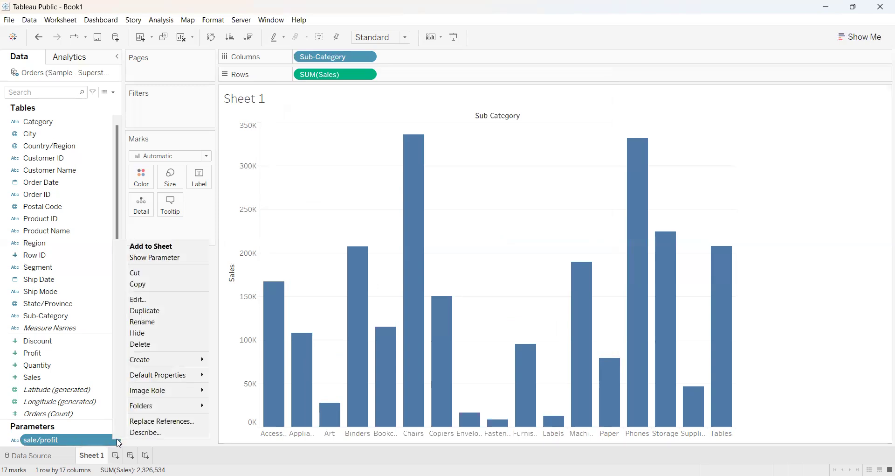
click(146, 260)
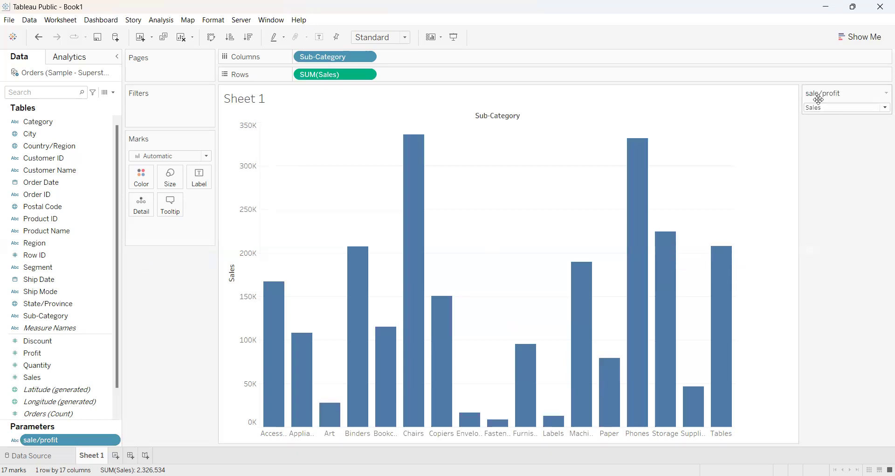
- Switch the sale/profit parameter control to Profit and back to Sales to test it
click(882, 108)
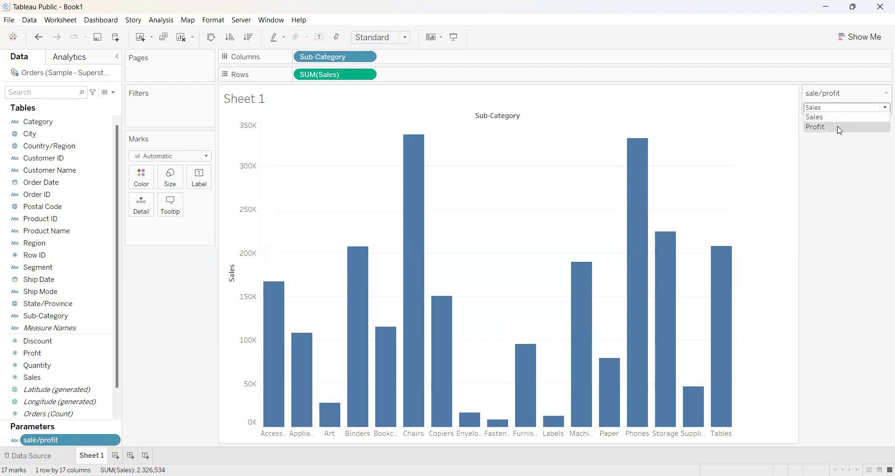
click(840, 127)
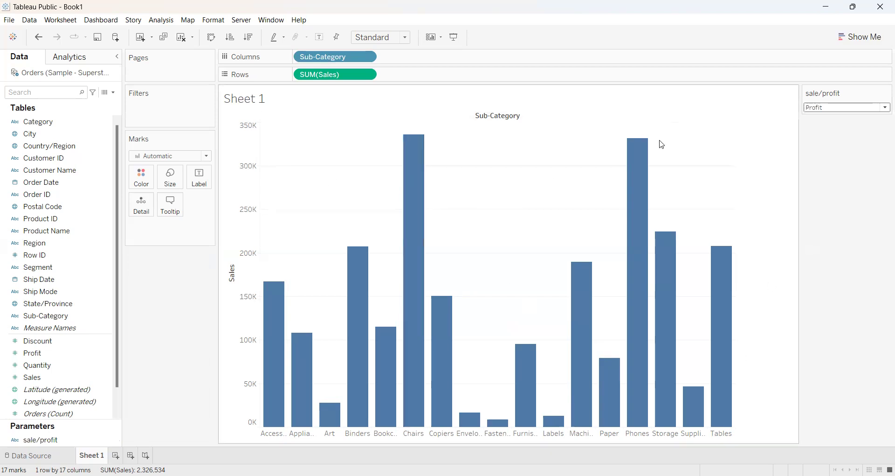
click(884, 108)
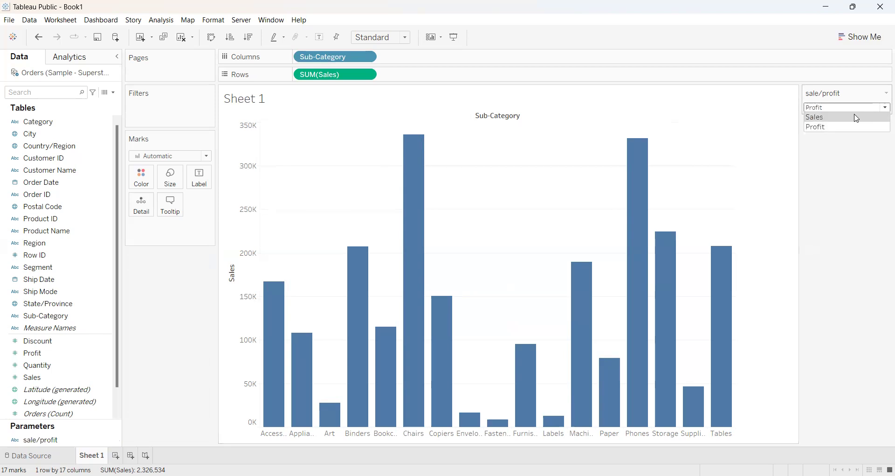
click(856, 118)
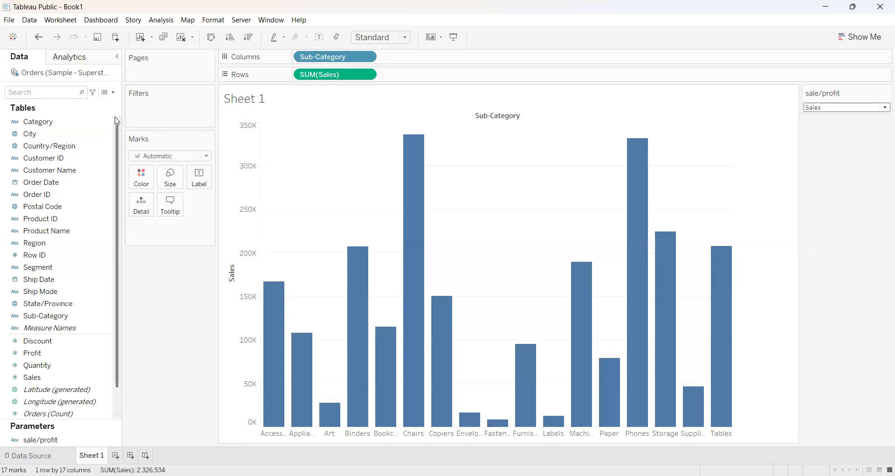
- Create a calculated field and begin its formula with IF [sale/profit], referencing the parameter
click(113, 93)
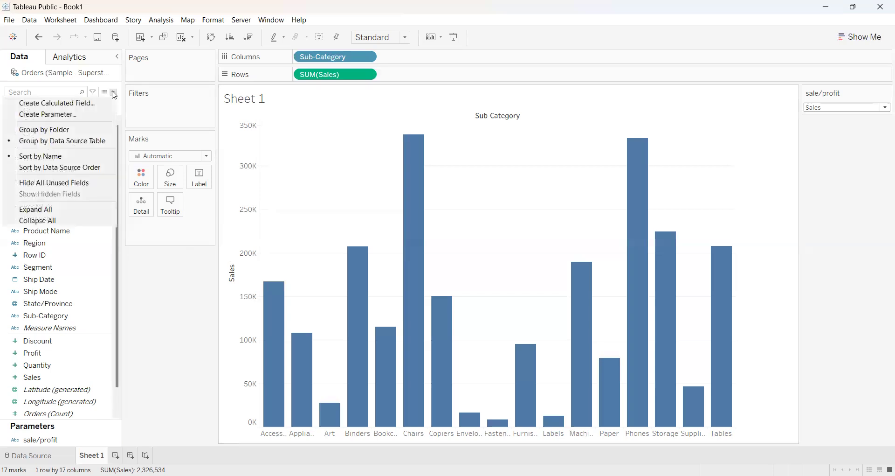
click(59, 103)
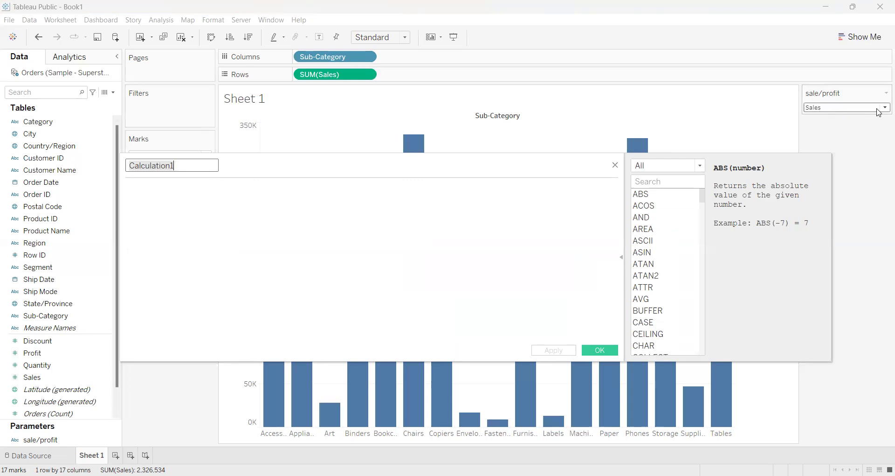
click(287, 210)
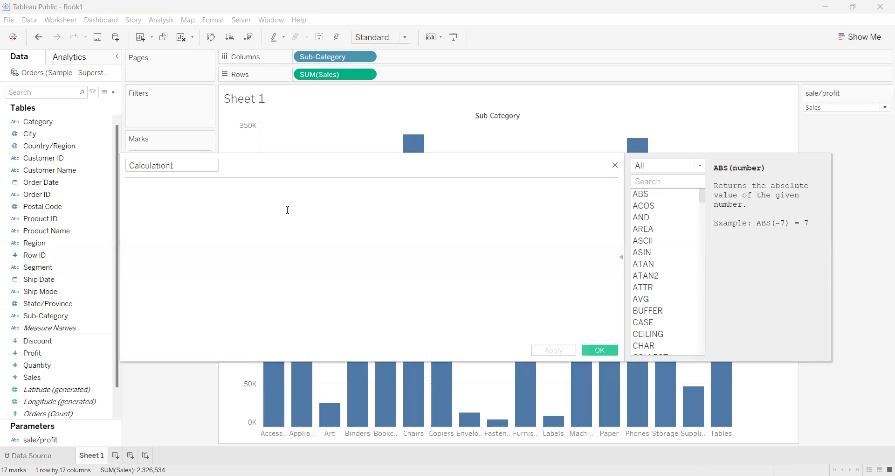
text(if)
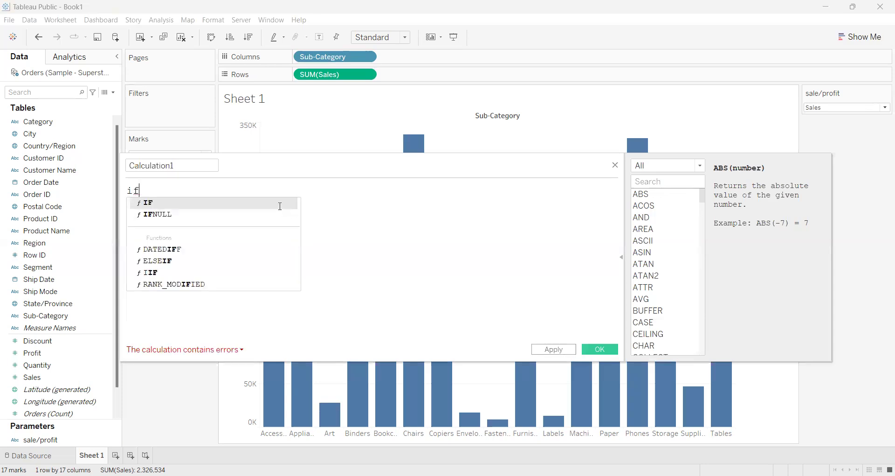
click(280, 206)
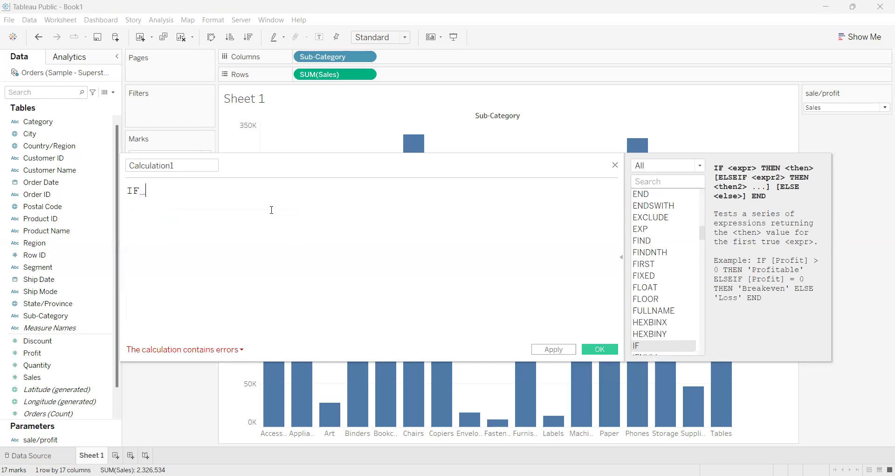
text(s)
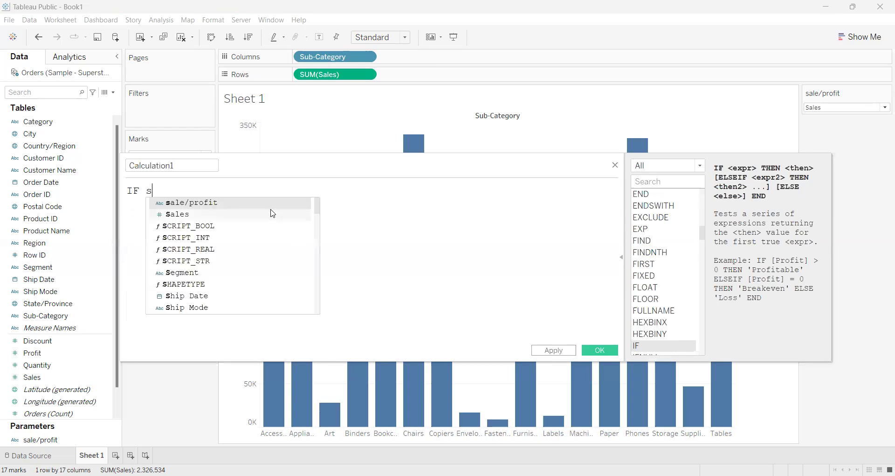
text(a)
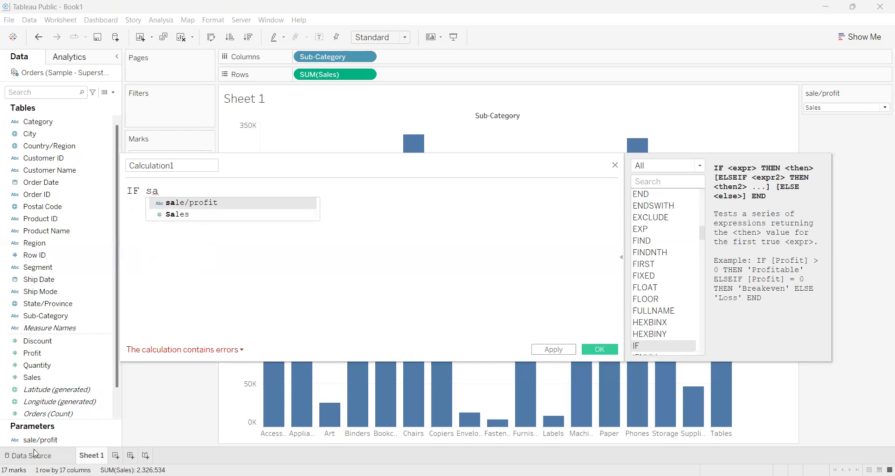
click(209, 201)
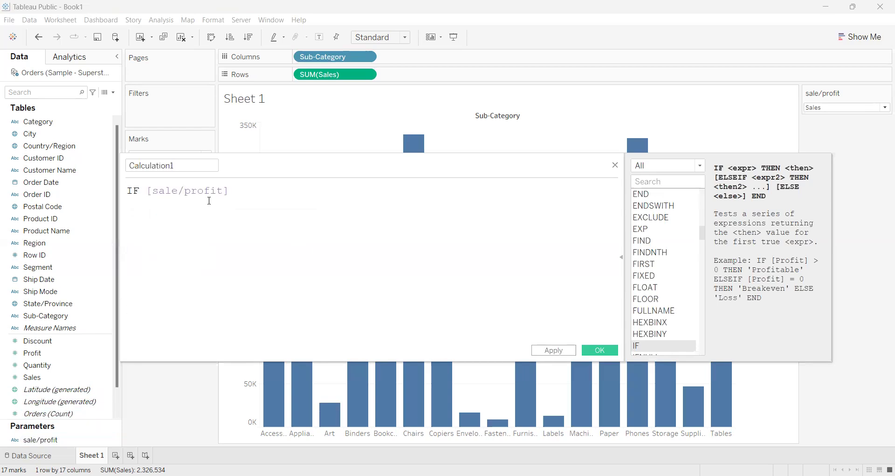
- Complete the IF condition by comparing the parameter with the quoted string: = "sales"
text(=)
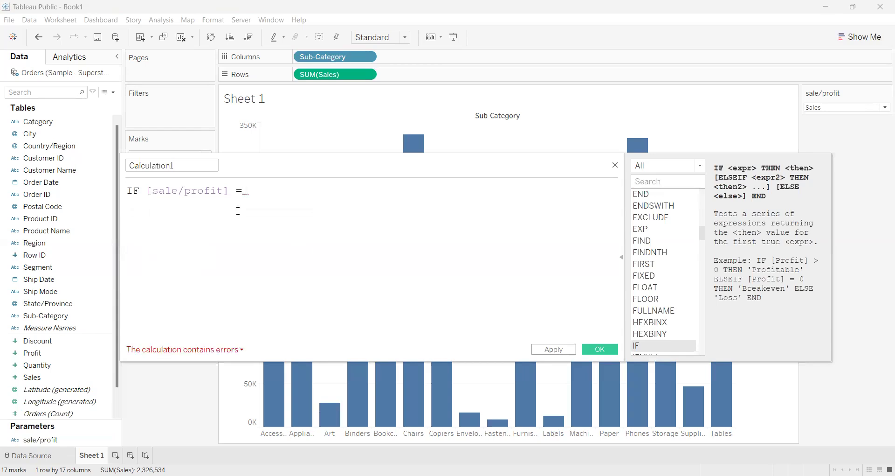
text( sales)
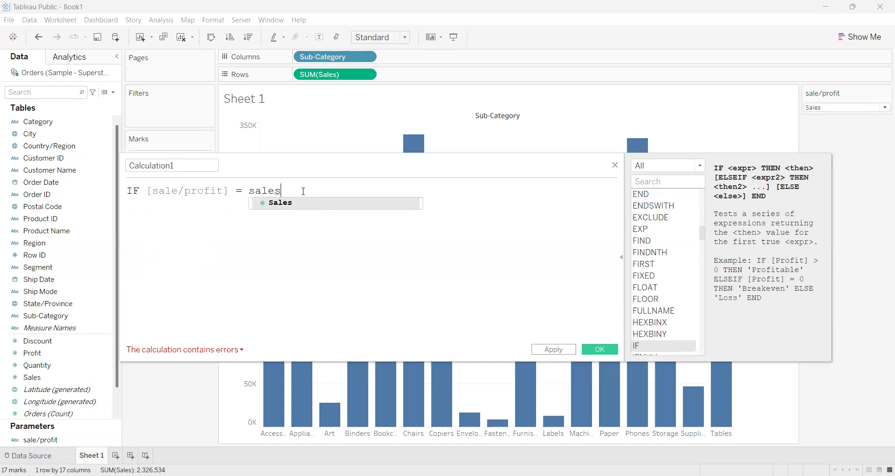
text(")
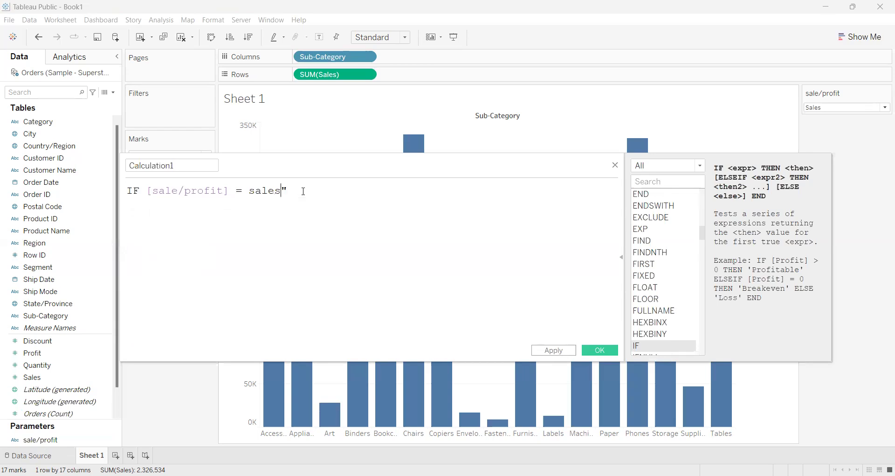
key(Left)
key(Left)
key(Left)
key(Left)
key(Left)
text(")
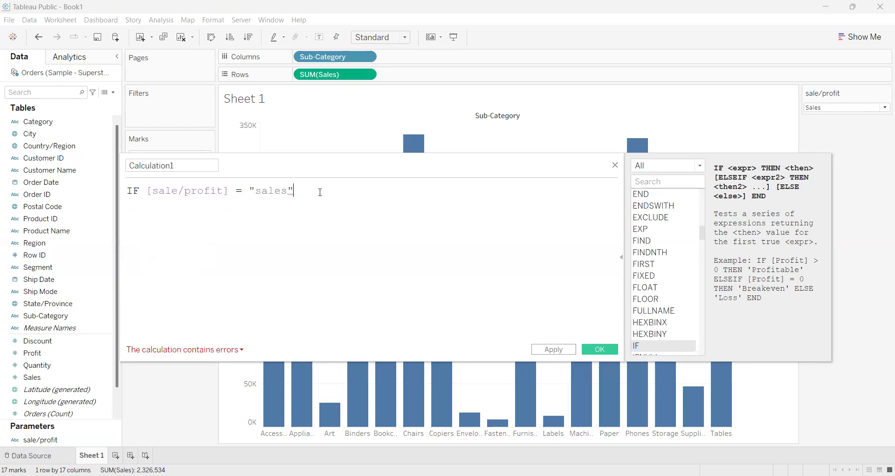
text( -)
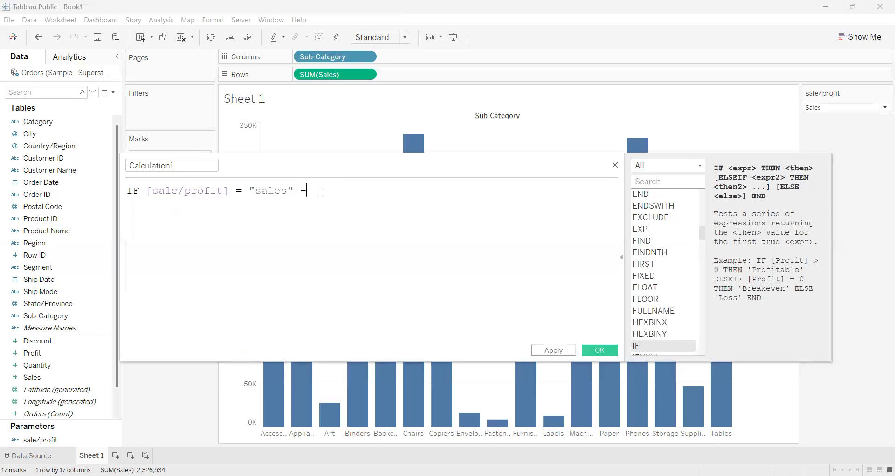
key(BackSpace)
text(=)
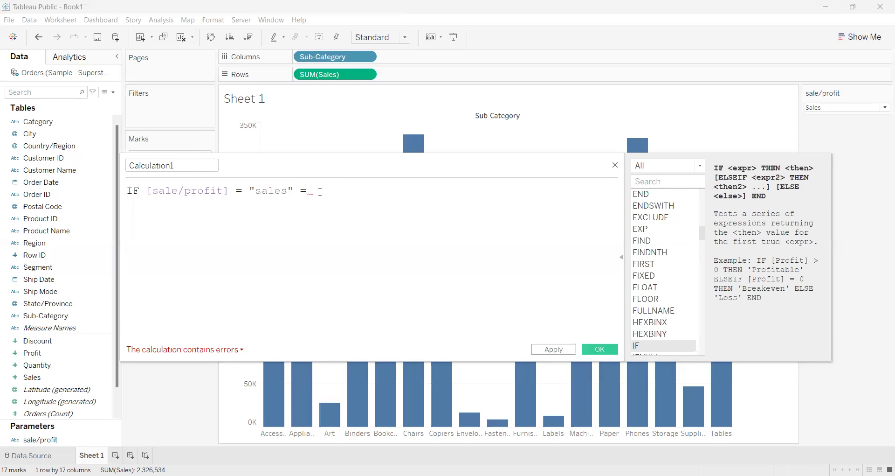
key(BackSpace)
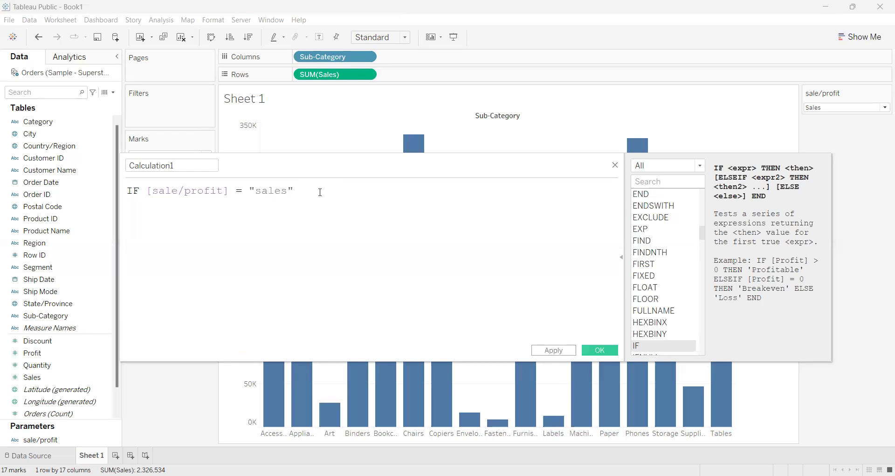
- Add THEN SUM([Sales]) after the condition in the formula
text(th)
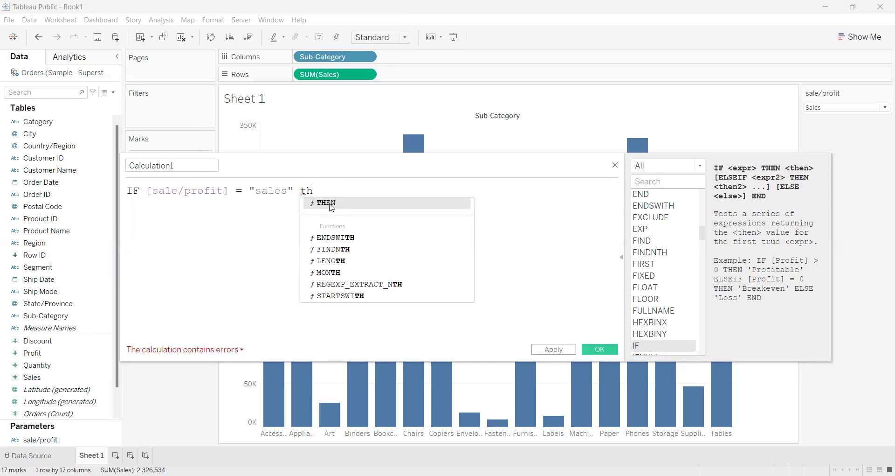
click(331, 204)
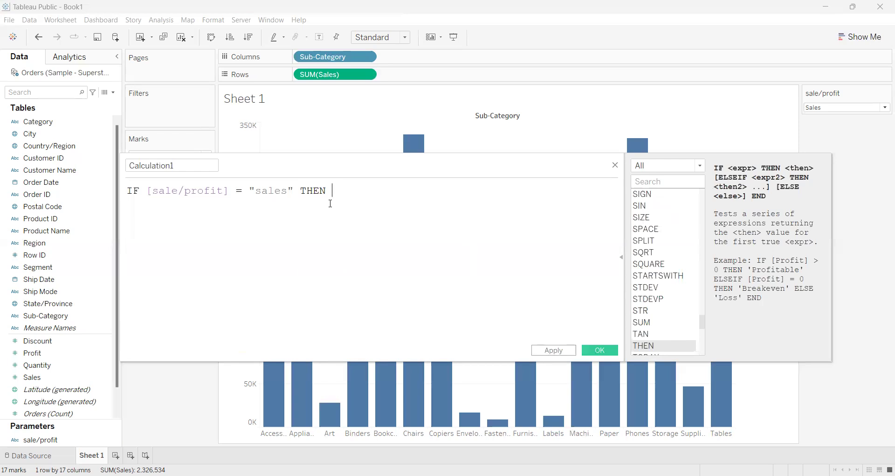
text(S)
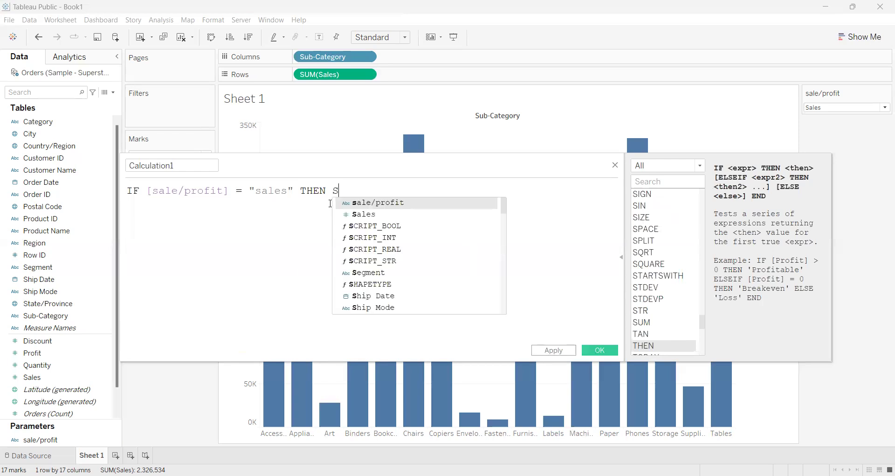
text(um)
click(360, 207)
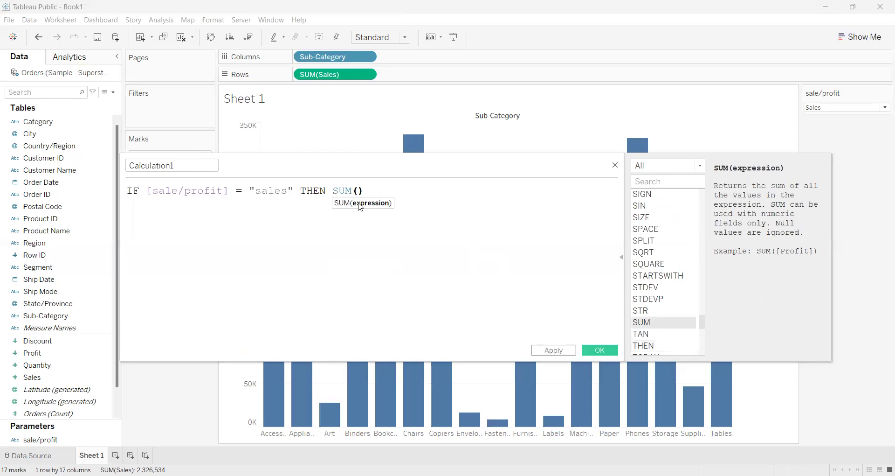
text(sale)
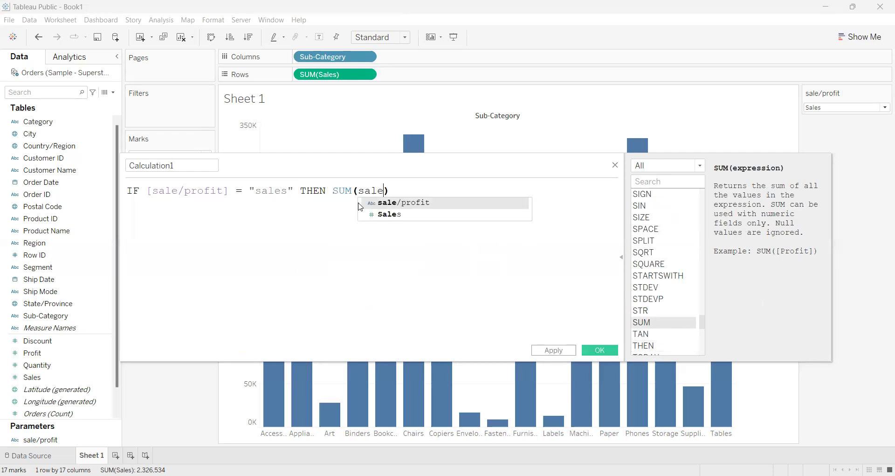
click(386, 215)
- Add ELSE SUM([Profit]) as the second line of the formula
key(Return)
scroll(423, 193, up, 3)
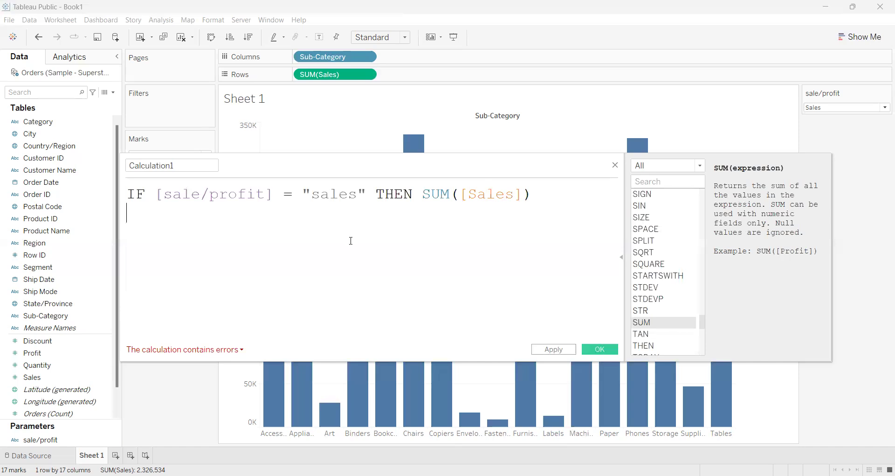
text(e)
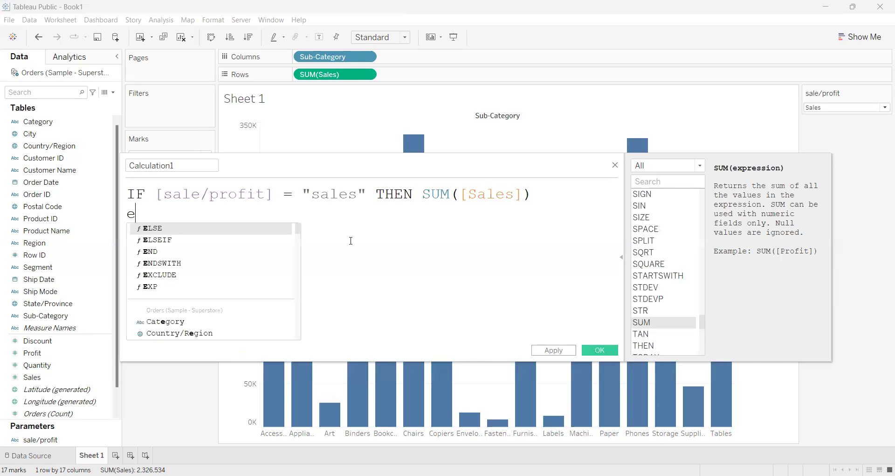
text(lse)
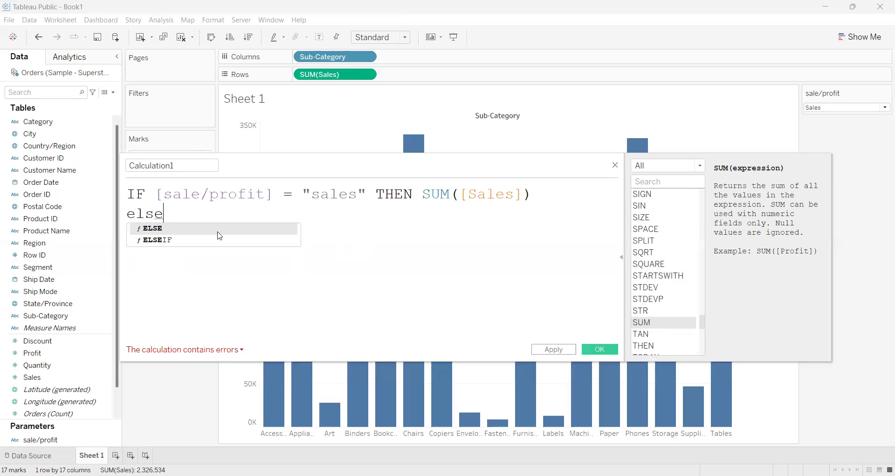
click(216, 229)
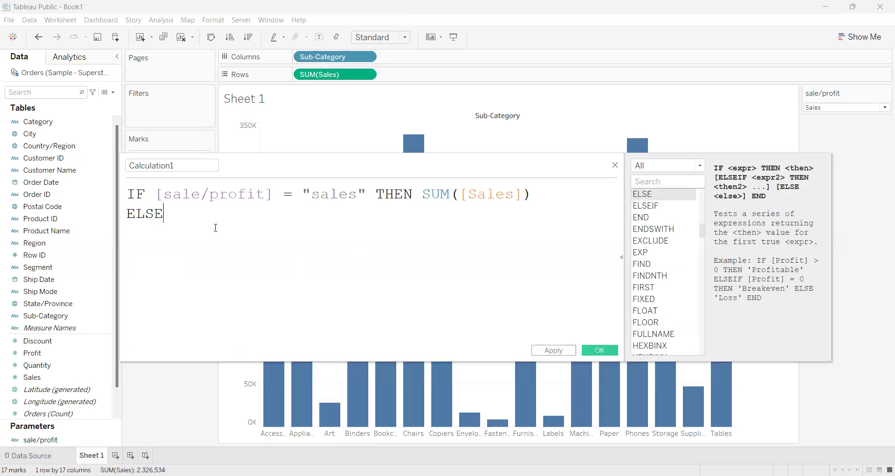
text(s)
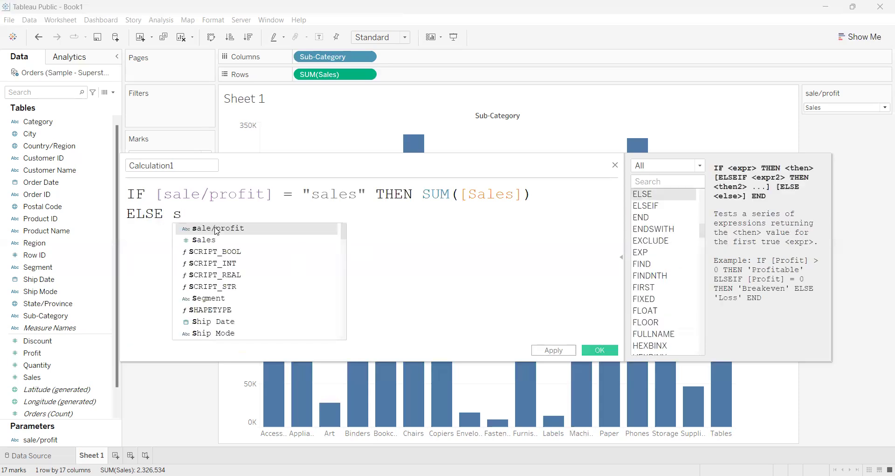
text(um)
click(216, 228)
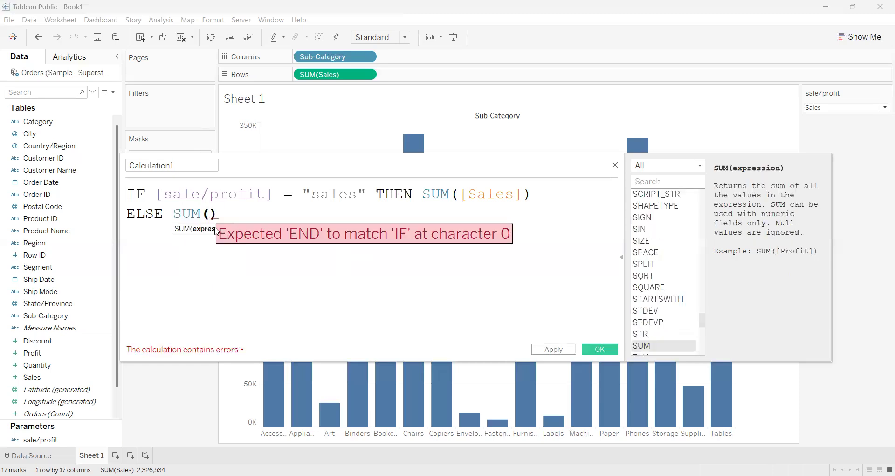
text(prof)
click(239, 227)
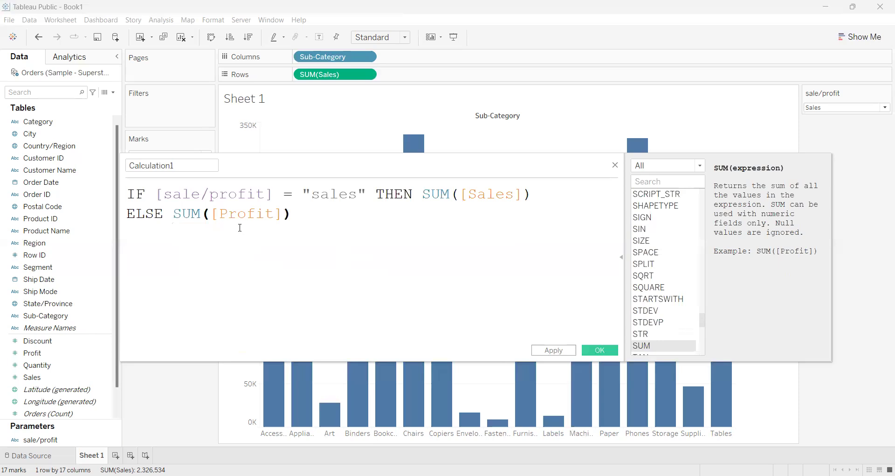
- Close the formula with END on a third line and save the calculated field as Calculation1
key(Return)
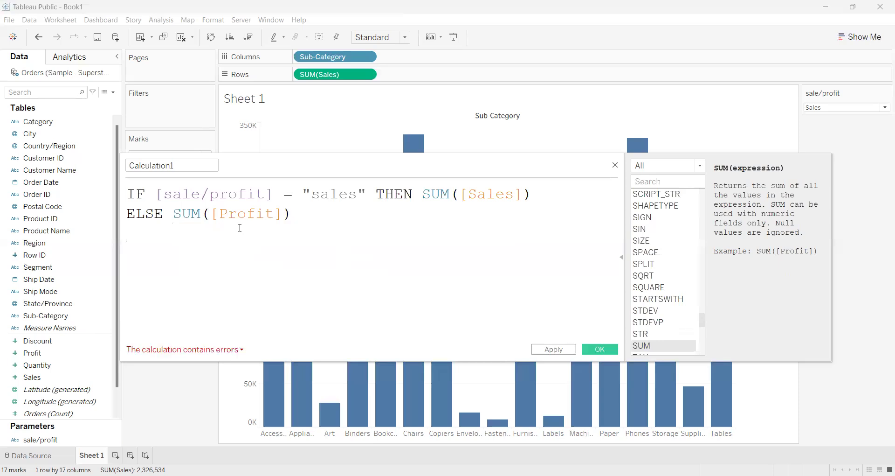
text(e)
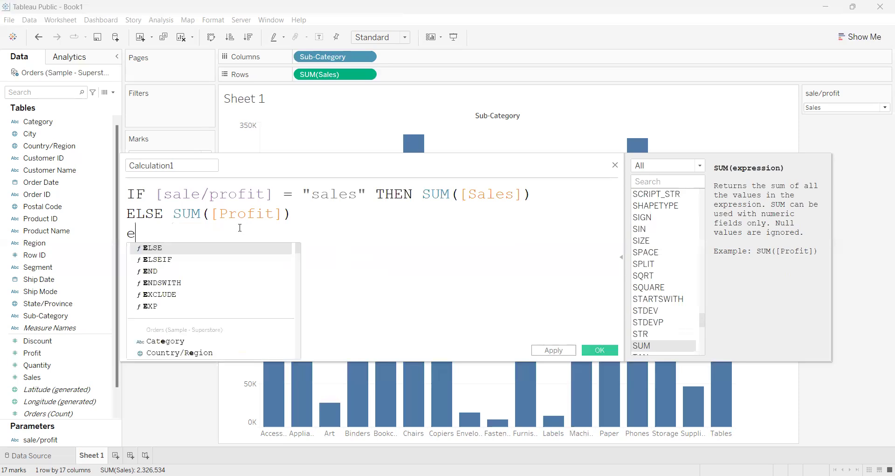
text(nd)
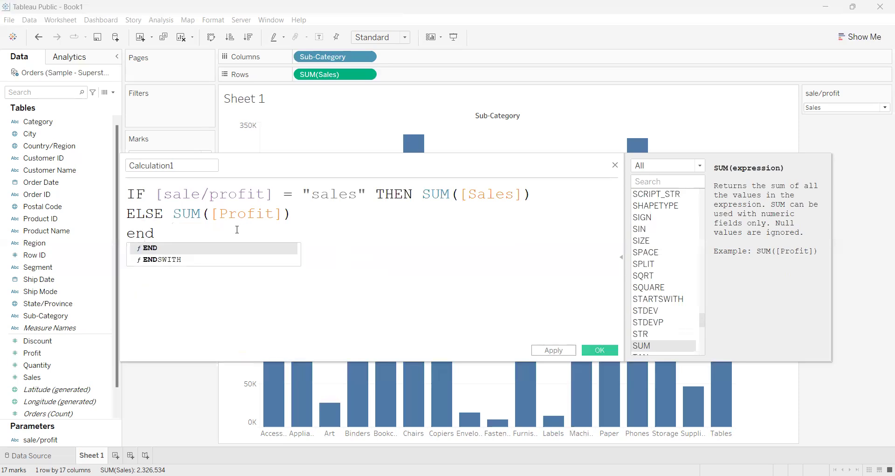
click(231, 250)
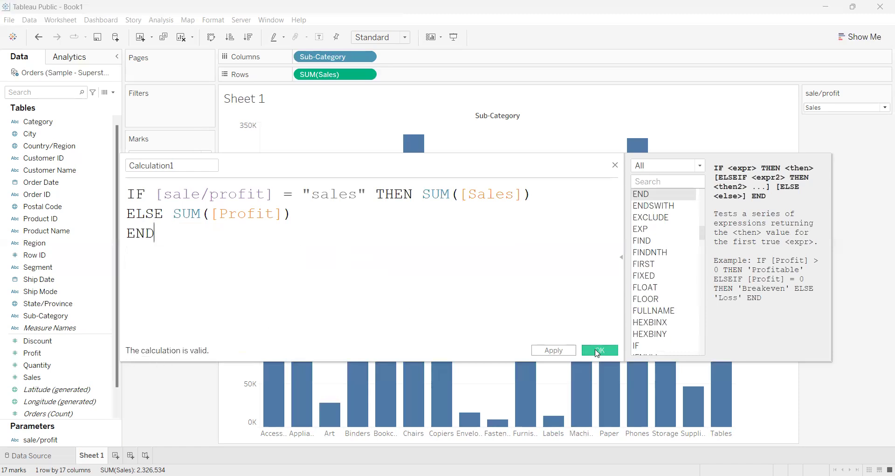
click(597, 352)
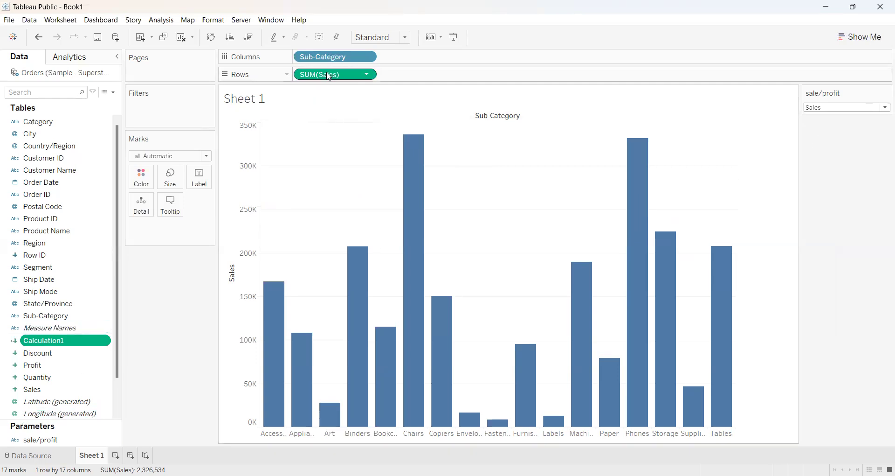
- Replace SUM(Sales) on Rows with the Calculation1 field
drag(327, 73, 51, 204)
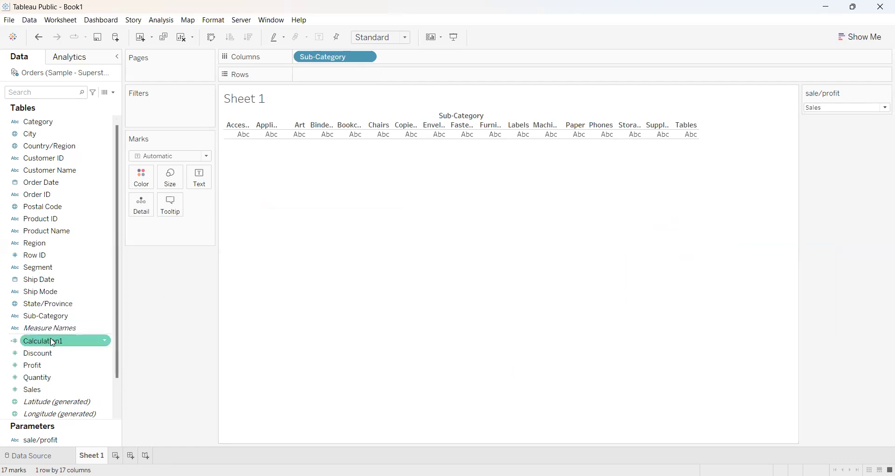
drag(52, 343, 333, 75)
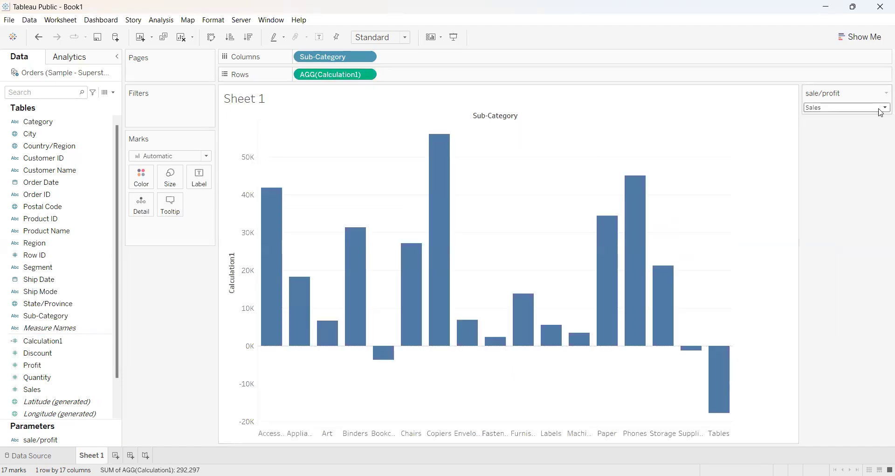
- Test the sale/profit parameter by switching it to Profit and back to Sales
click(882, 110)
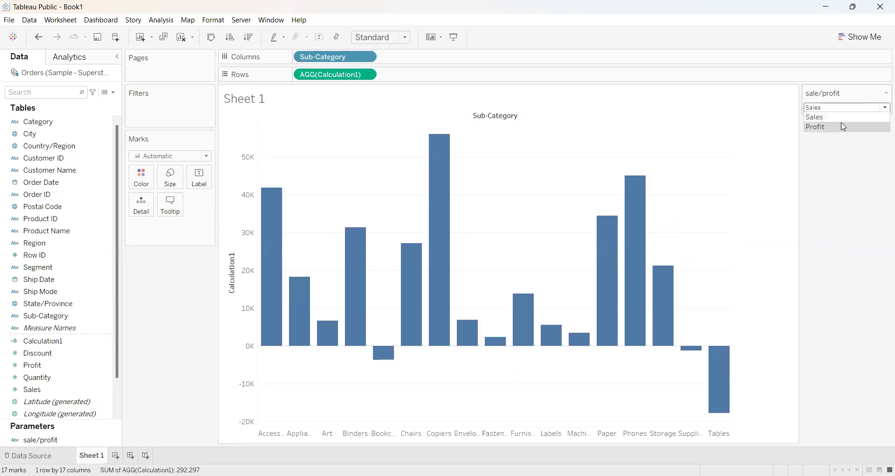
click(843, 128)
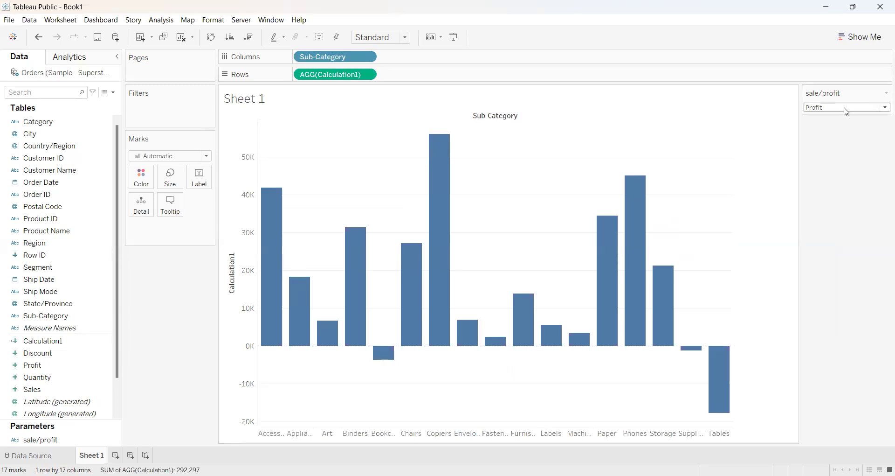
click(846, 108)
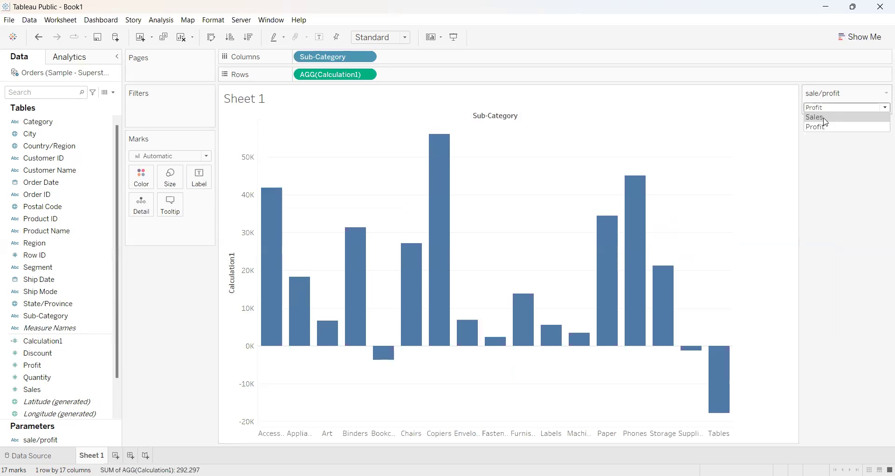
click(826, 118)
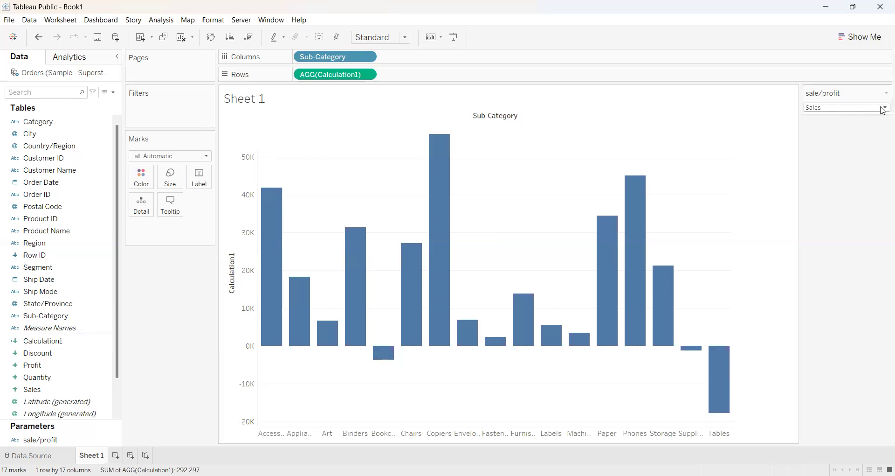
click(882, 109)
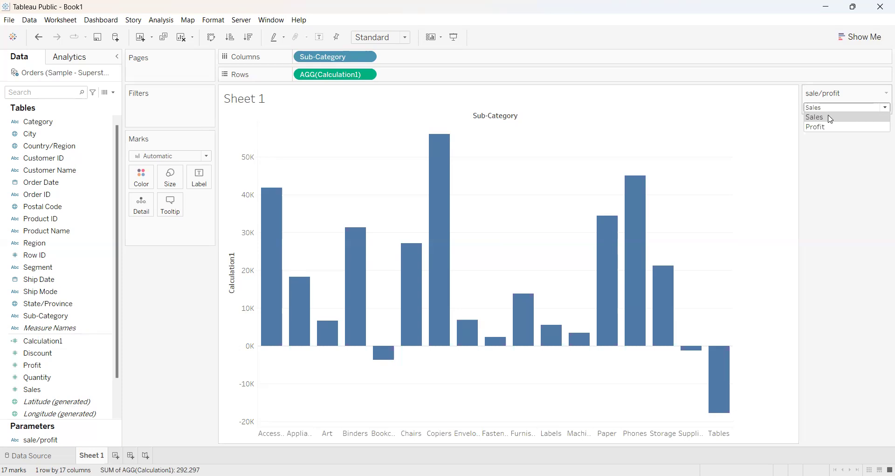
- Edit Calculation1 so its condition compares the parameter with "Sales" spelled with a capital S, and save the formula
right_click(105, 340)
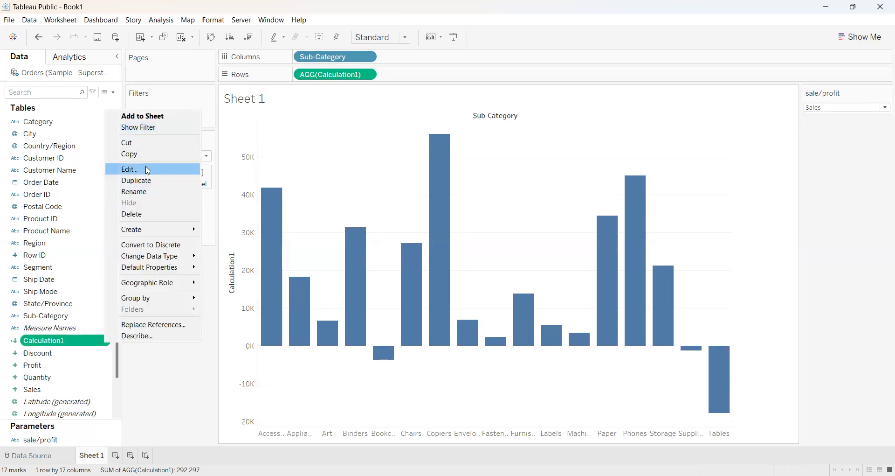
click(147, 170)
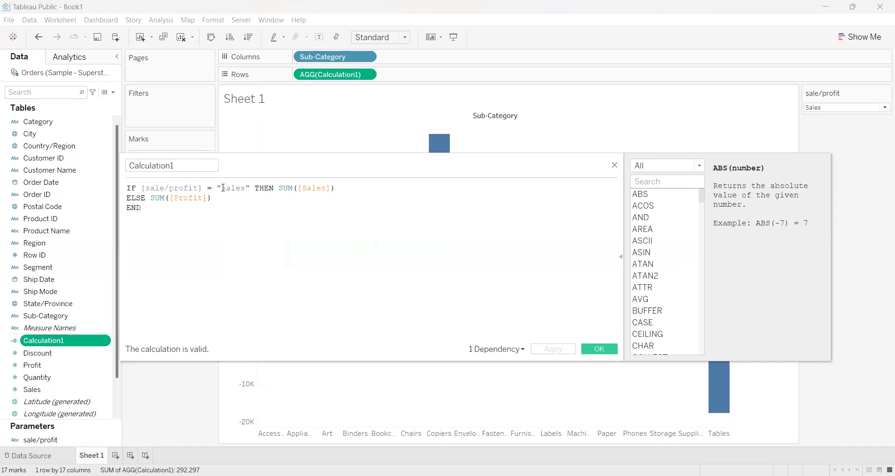
key(BackSpace)
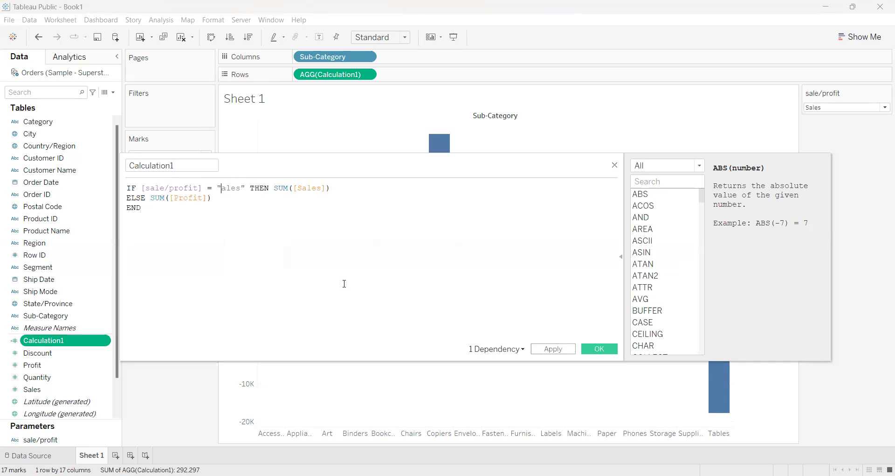
text(S)
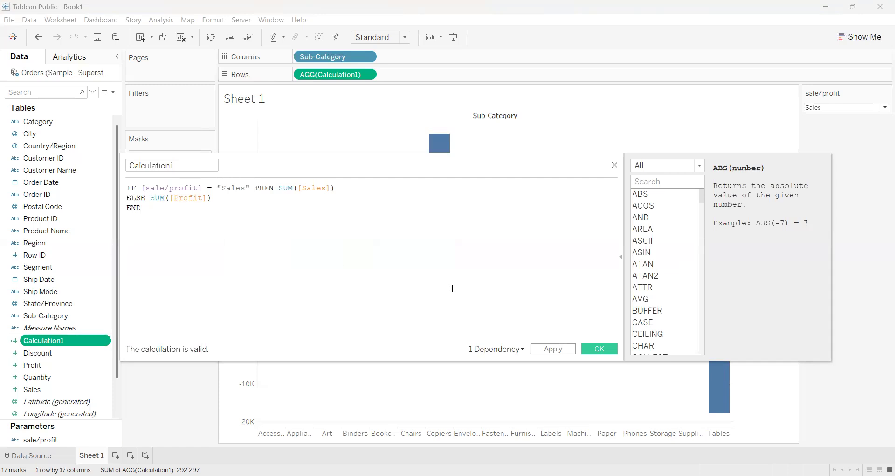
click(596, 349)
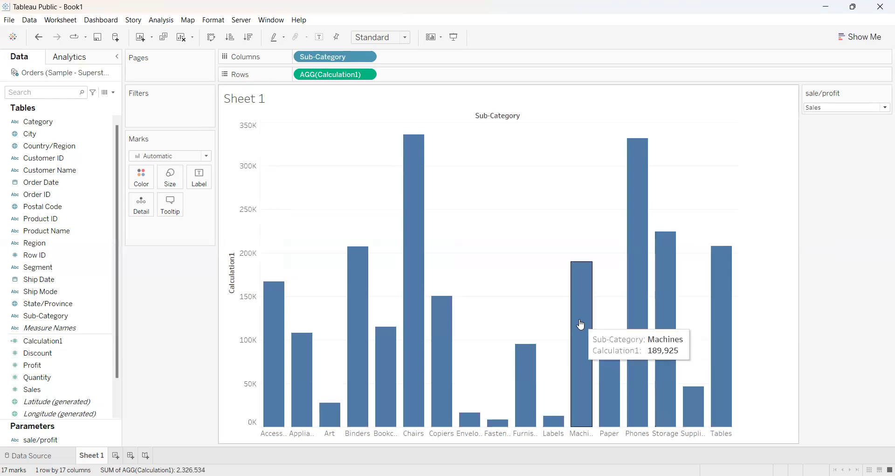
- Reselect Sales in the sale/profit parameter, and switch it to Profit to check the chart's measure
click(846, 107)
click(832, 120)
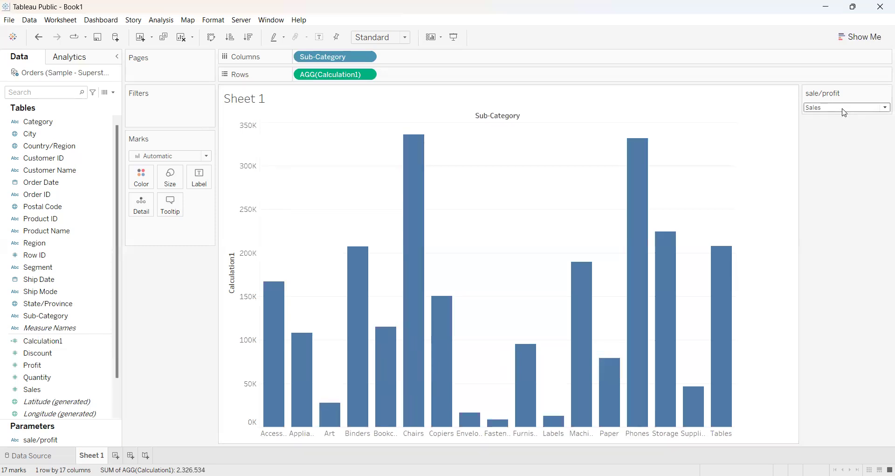
click(844, 107)
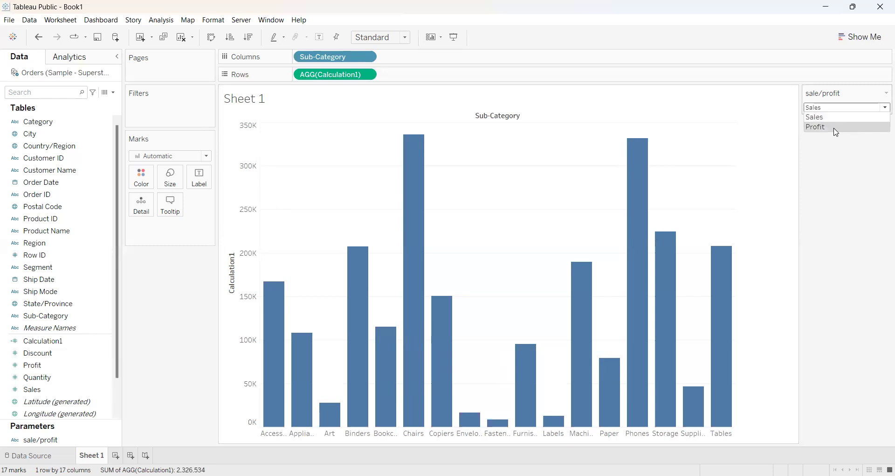
click(835, 128)
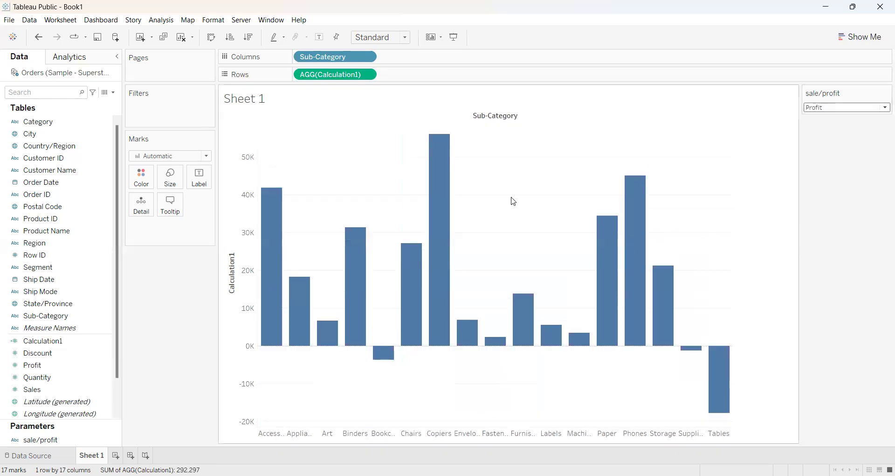